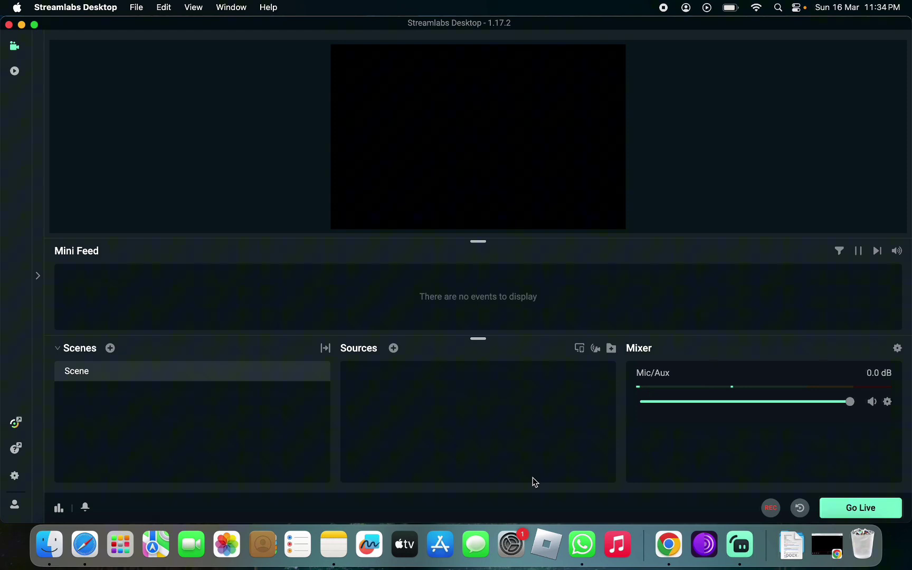
Create an Audio Output Capture source 'Game Audio' using Microsoft Teams Audio as its device
left_click(394, 348)
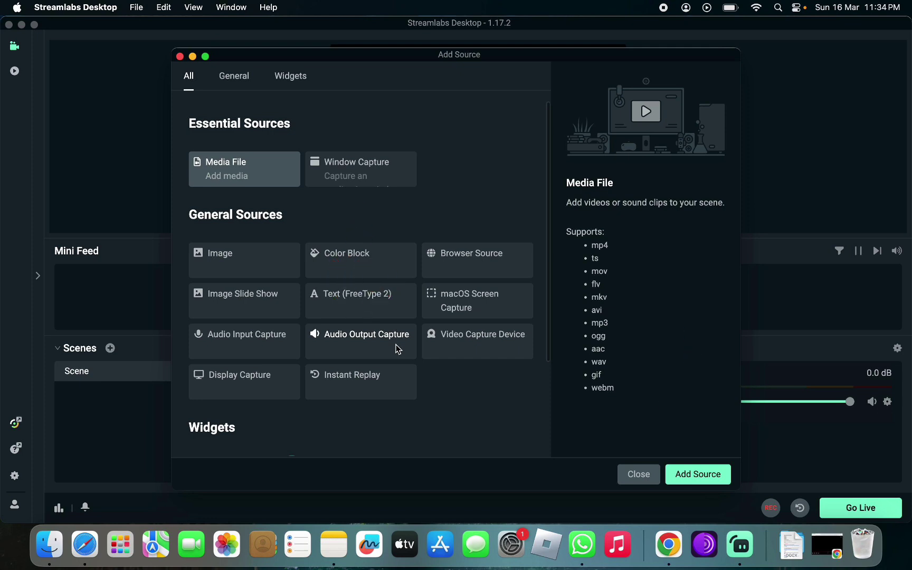
double_click(396, 348)
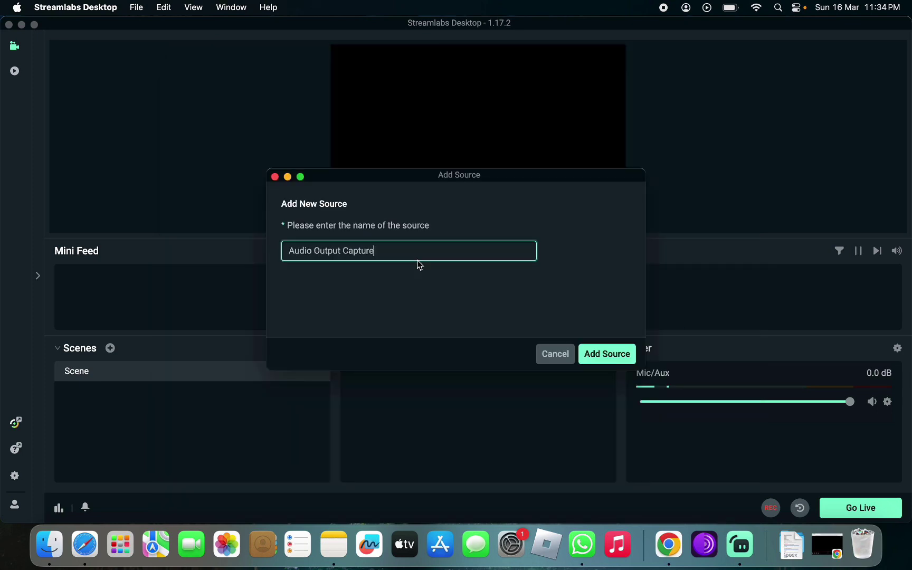
left_click(614, 355)
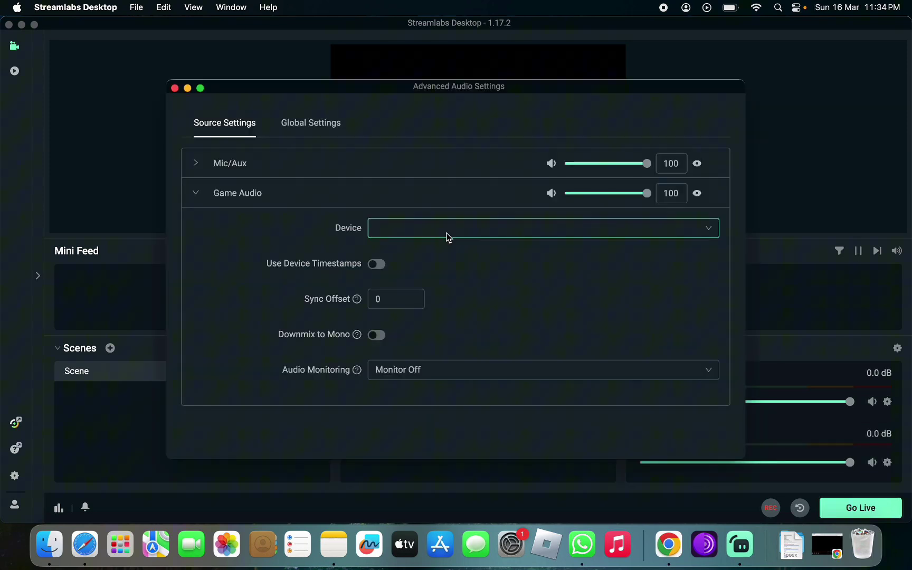
left_click(448, 234)
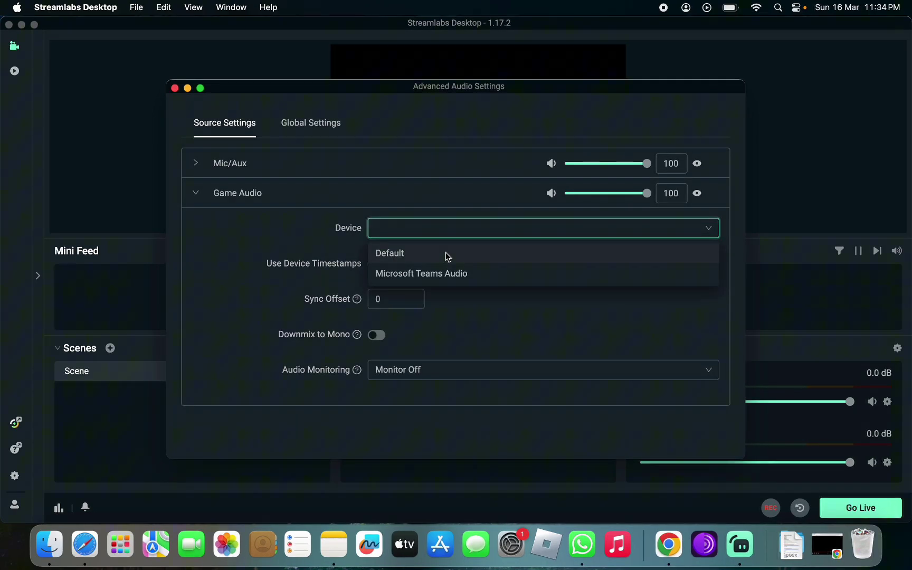
left_click(428, 279)
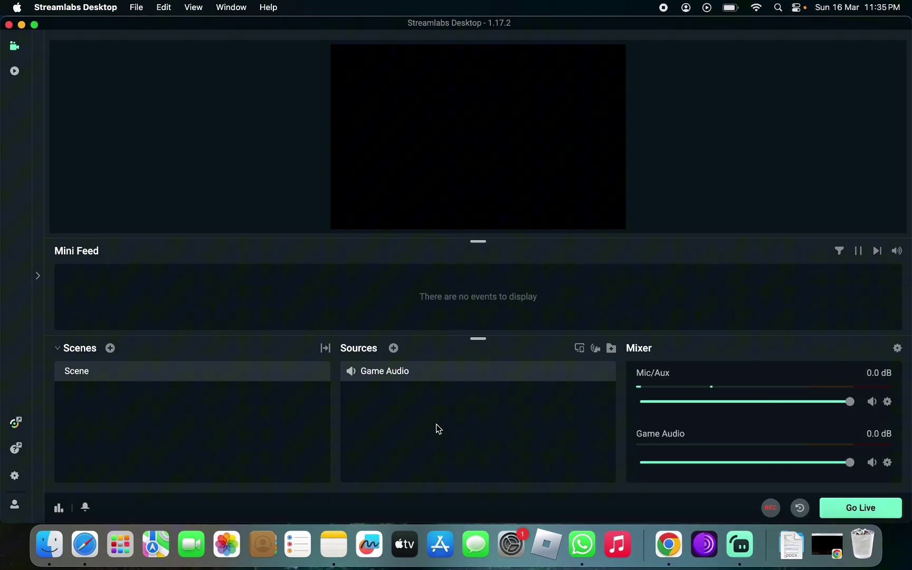
Create an Audio Input Capture source renamed 'Game Audio Input' in the same scene
left_click(393, 348)
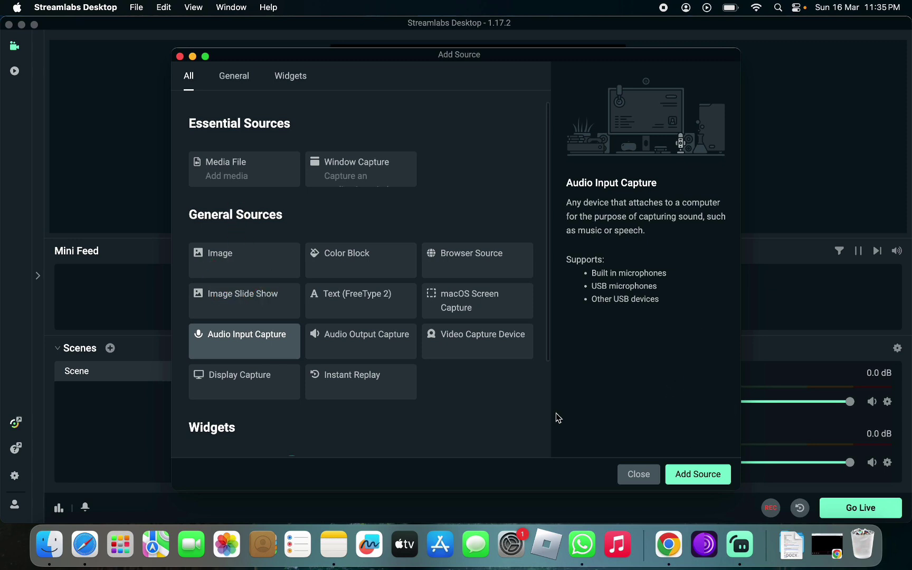
key("Return")
triple_click(432, 259)
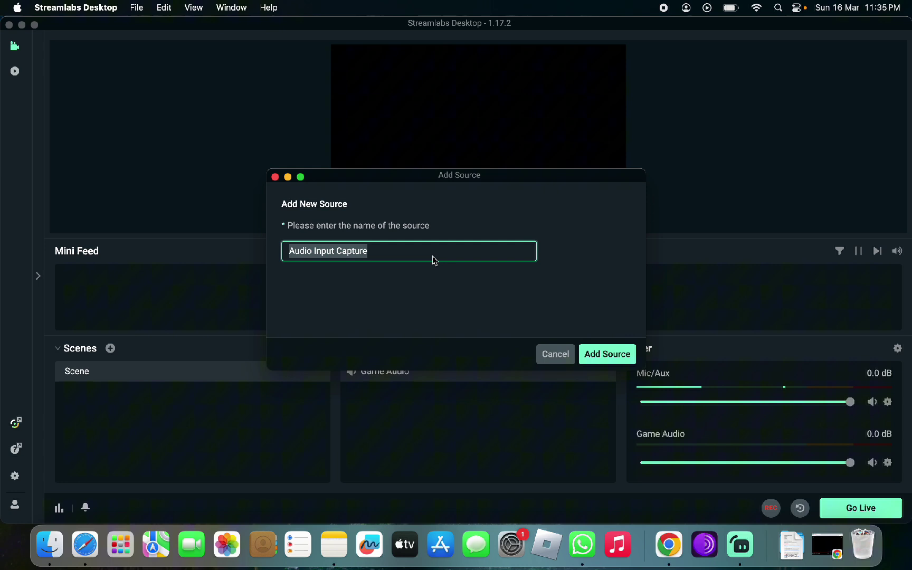
type("Game Audio Input")
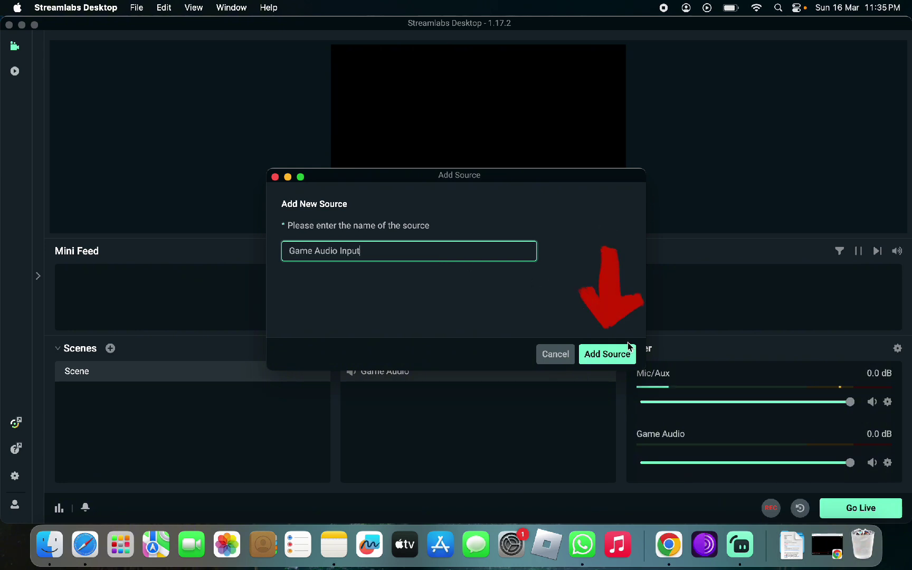
left_click(608, 354)
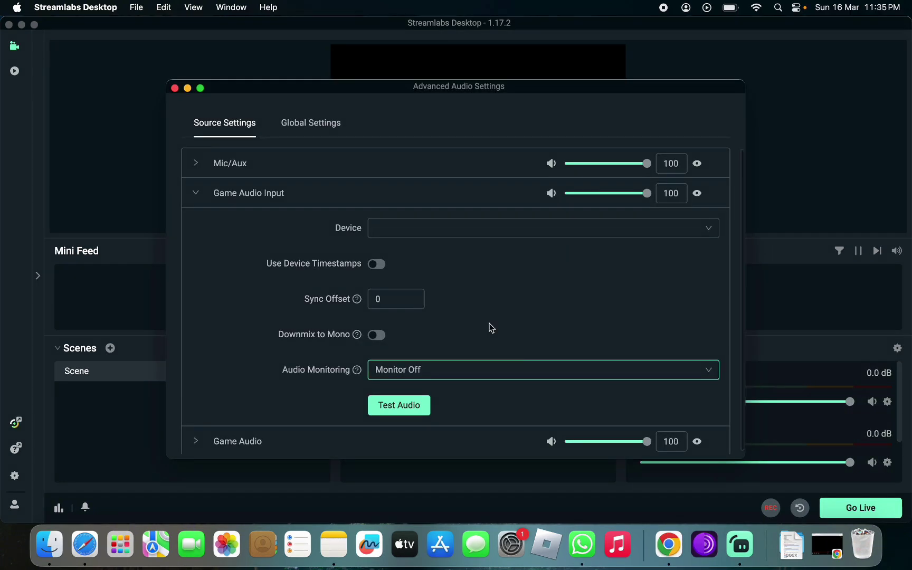
key("super+w")
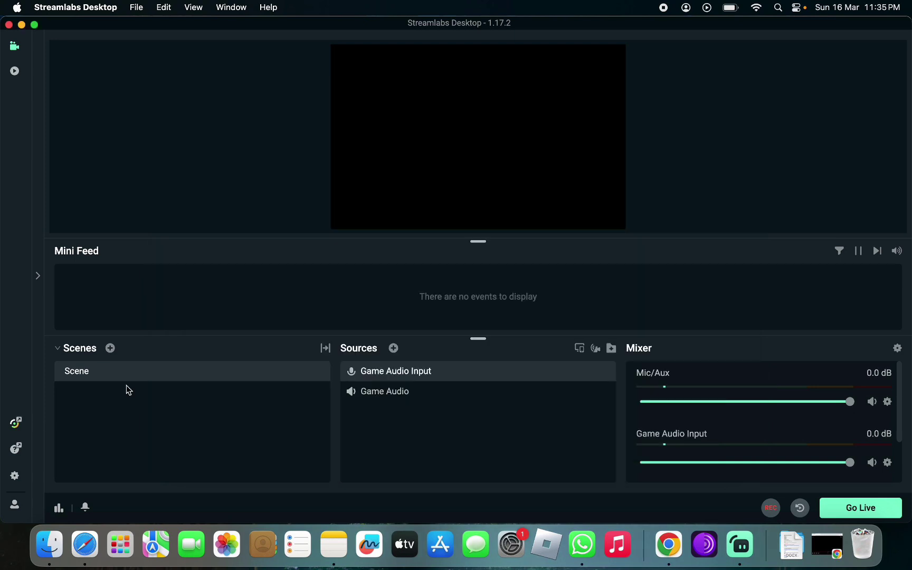